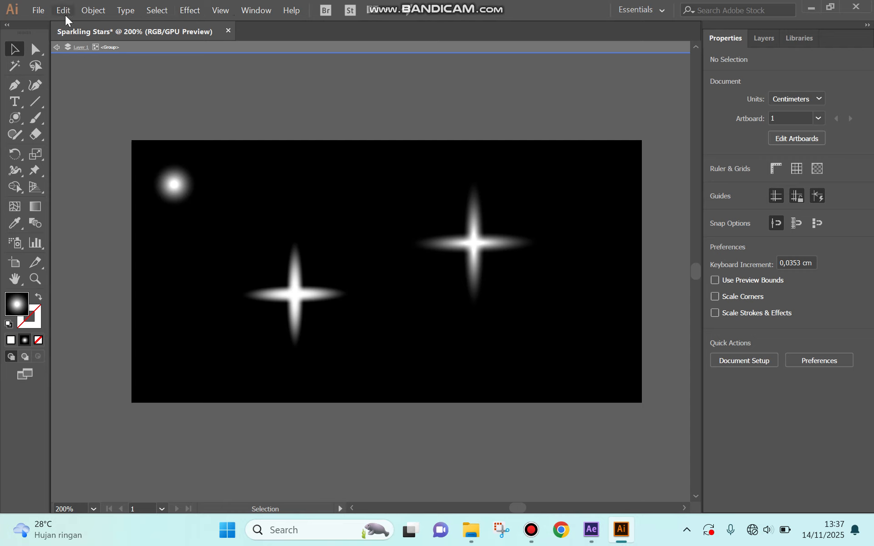
- Create a new custom landscape document, 19.756 cm wide and 10.16 cm high
{"action": "left_click", "coordinate": [38, 10]}
{"action": "left_click", "coordinate": [59, 27]}
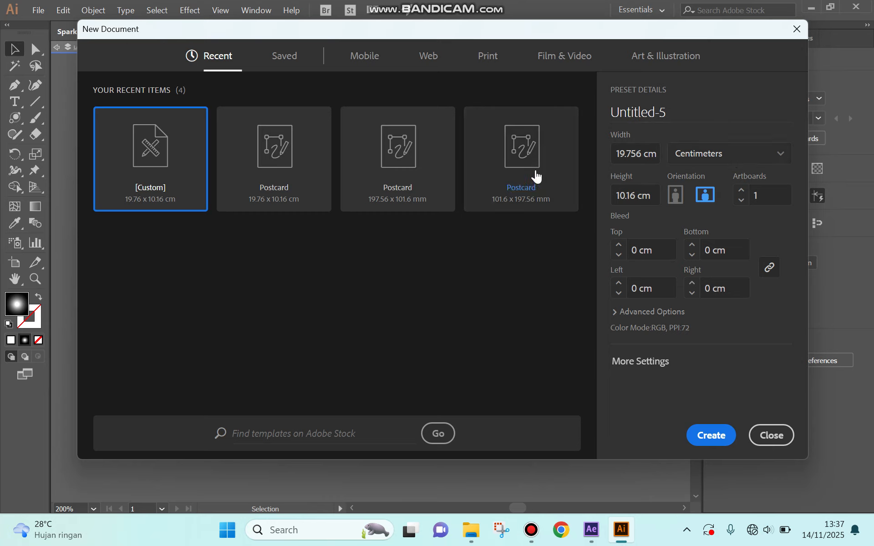
{"action": "left_click", "coordinate": [706, 437]}
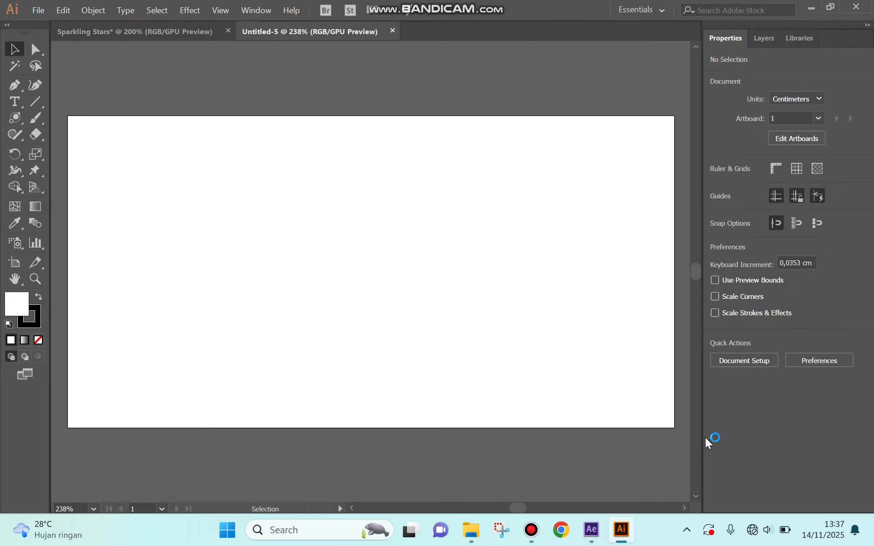
- Set the document's first transparency grid color to black with Simulate Colored Paper enabled, and activate the Artboard tool
{"action": "left_click", "coordinate": [38, 13]}
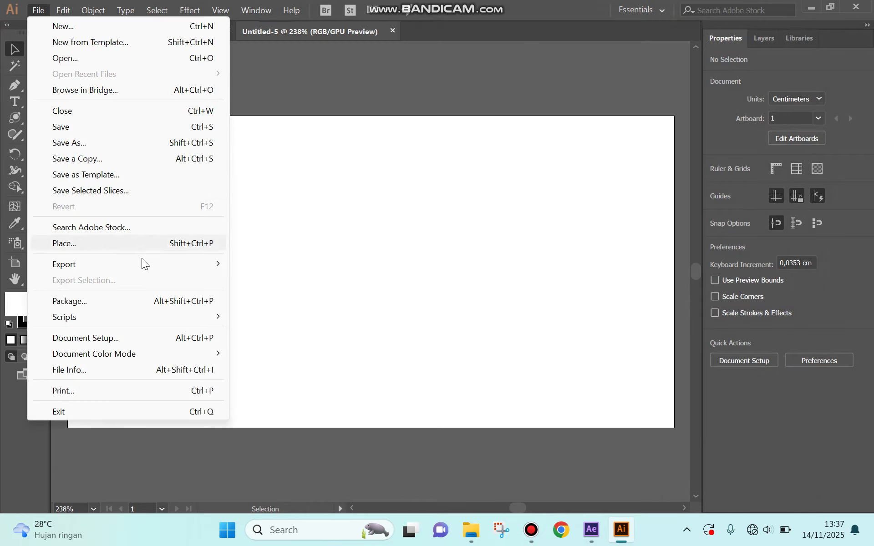
{"action": "left_click", "coordinate": [118, 344]}
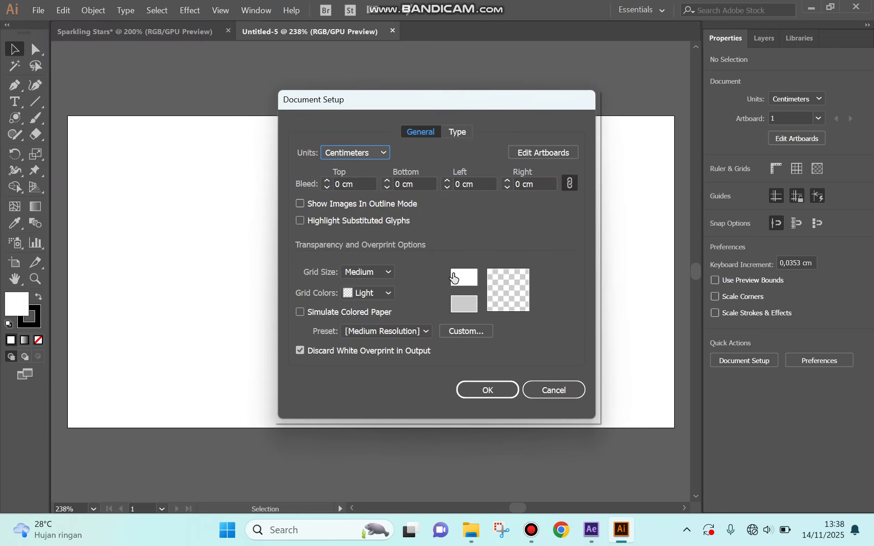
{"action": "left_click", "coordinate": [454, 278]}
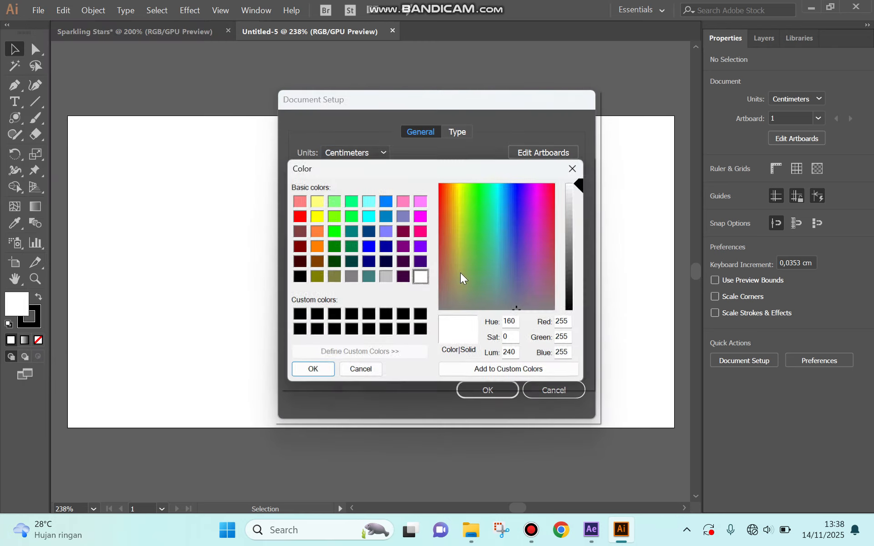
{"action": "left_click", "coordinate": [295, 278]}
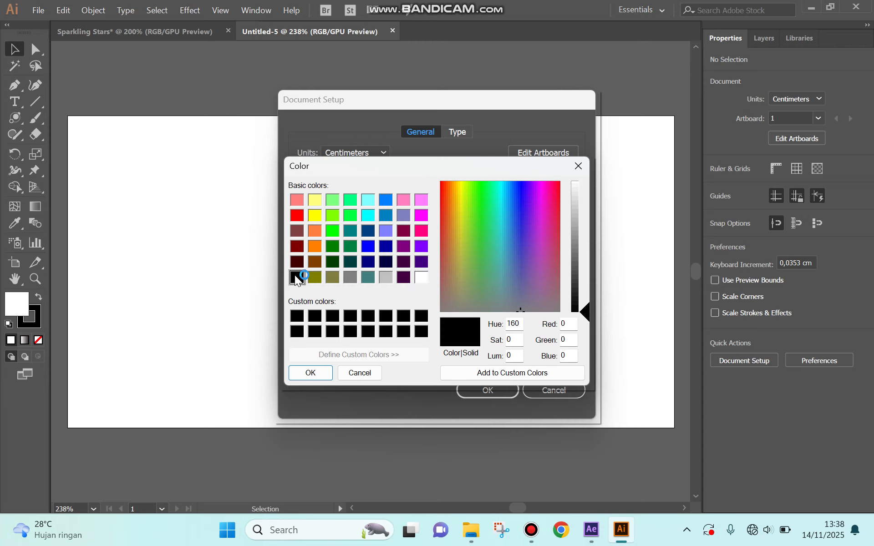
{"action": "left_click", "coordinate": [310, 373]}
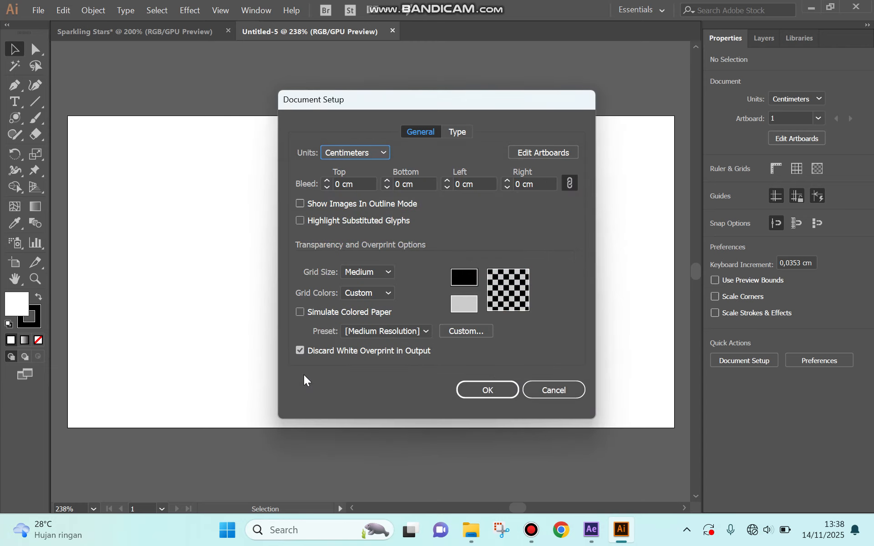
{"action": "left_click", "coordinate": [300, 312]}
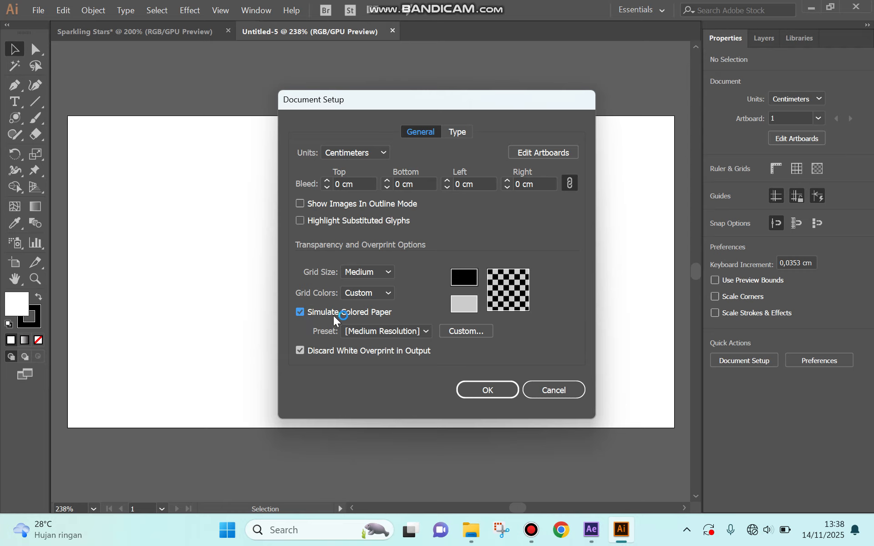
{"action": "left_click", "coordinate": [487, 387]}
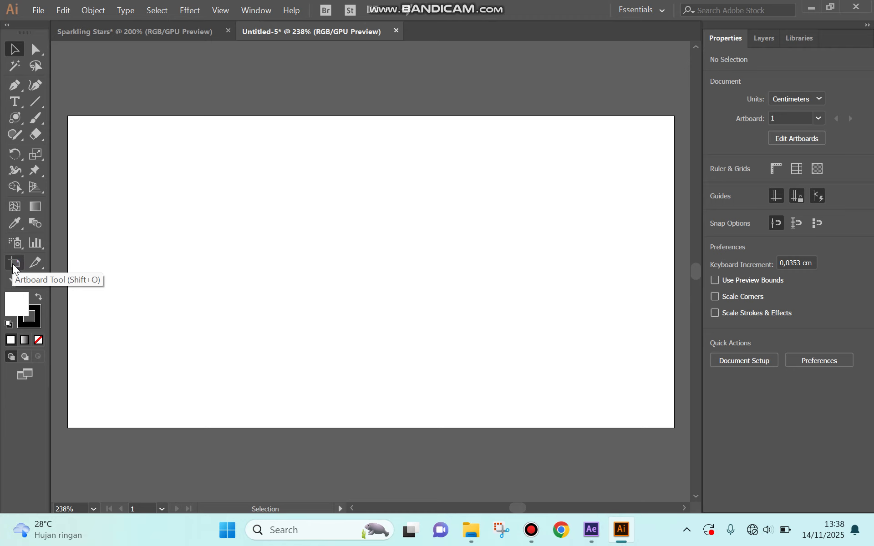
{"action": "left_click", "coordinate": [14, 268]}
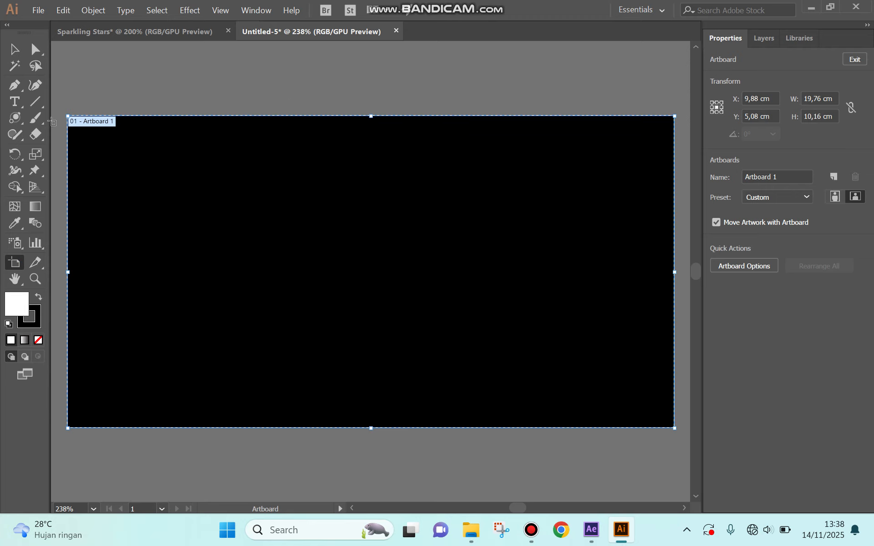
- Draw a flare about 7.68 cm in diameter with the Flare tool and move it near the artboard's center
{"action": "left_click", "coordinate": [18, 121]}
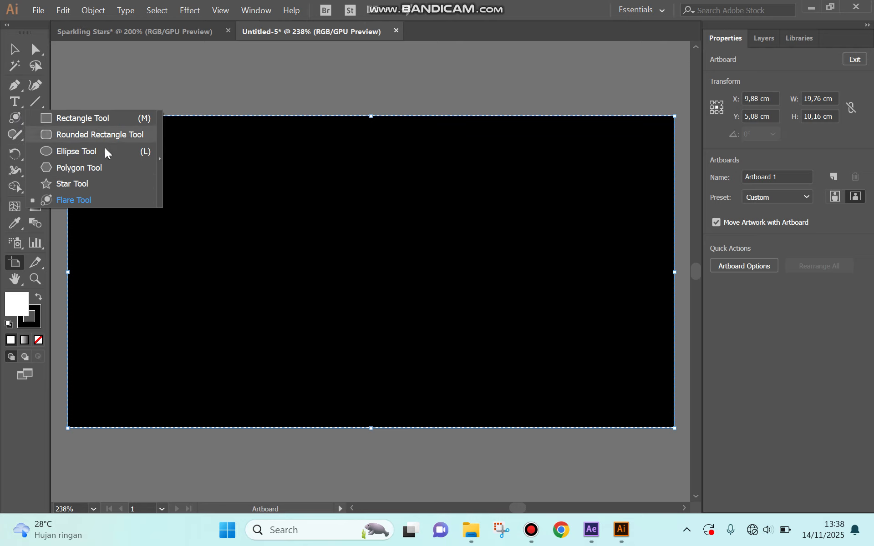
{"action": "left_click", "coordinate": [83, 199]}
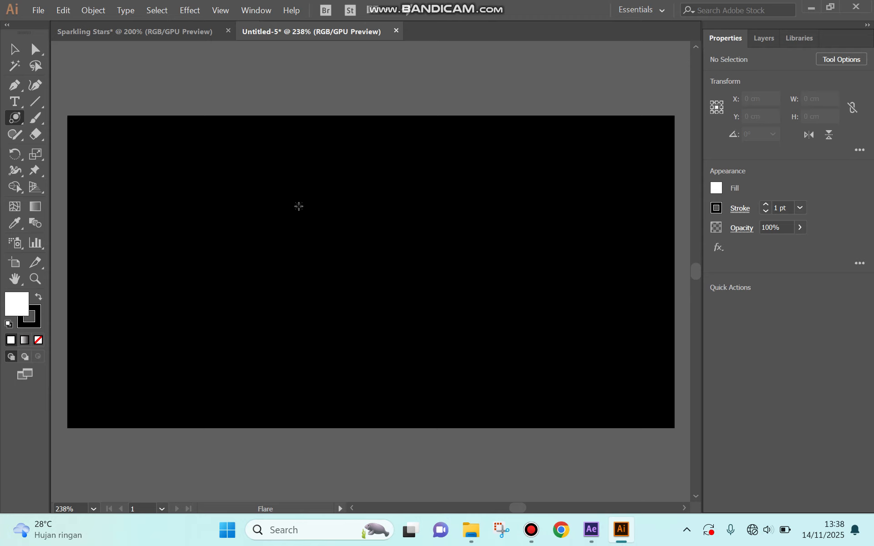
{"action": "left_click_drag", "start_coordinate": [297, 206], "coordinate": [350, 230]}
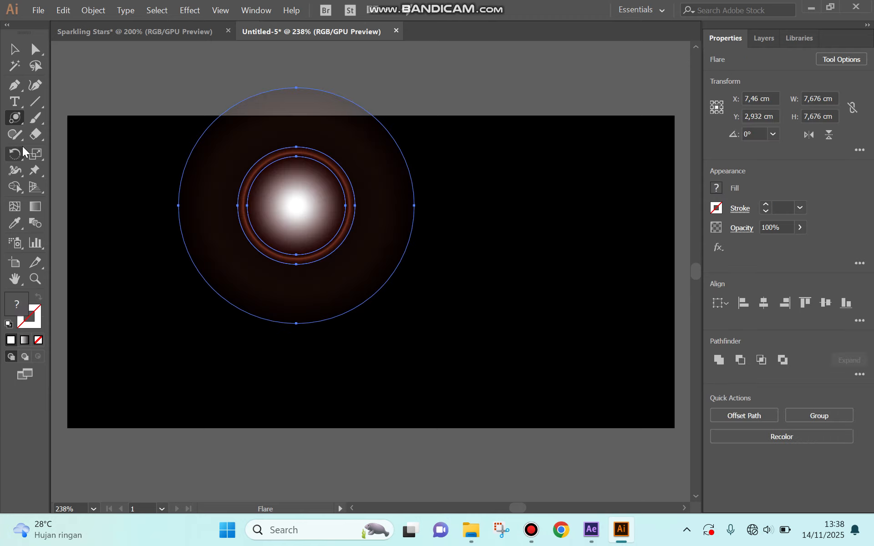
{"action": "left_click", "coordinate": [14, 49]}
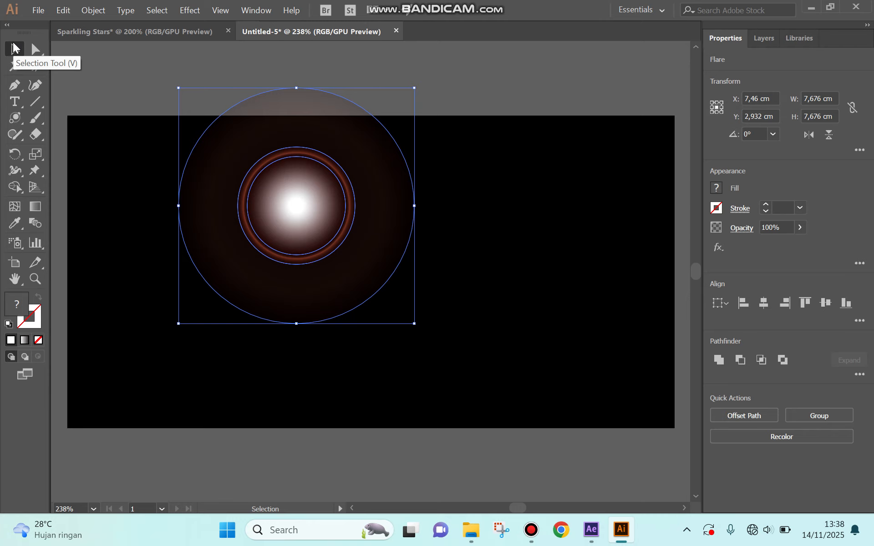
{"action": "left_click_drag", "start_coordinate": [295, 200], "coordinate": [380, 260]}
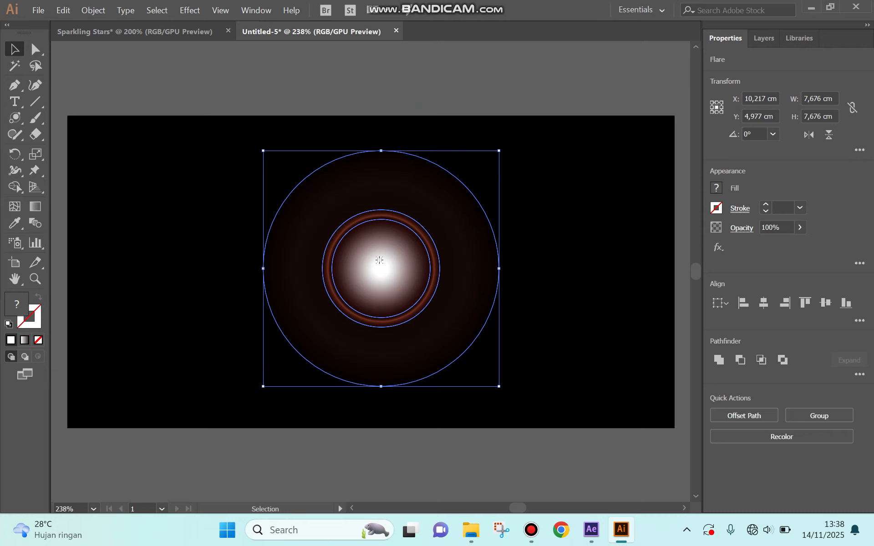
- Expand the flare's object and fill with gradients specified to 255 objects, and isolate the resulting group
{"action": "left_click", "coordinate": [94, 12]}
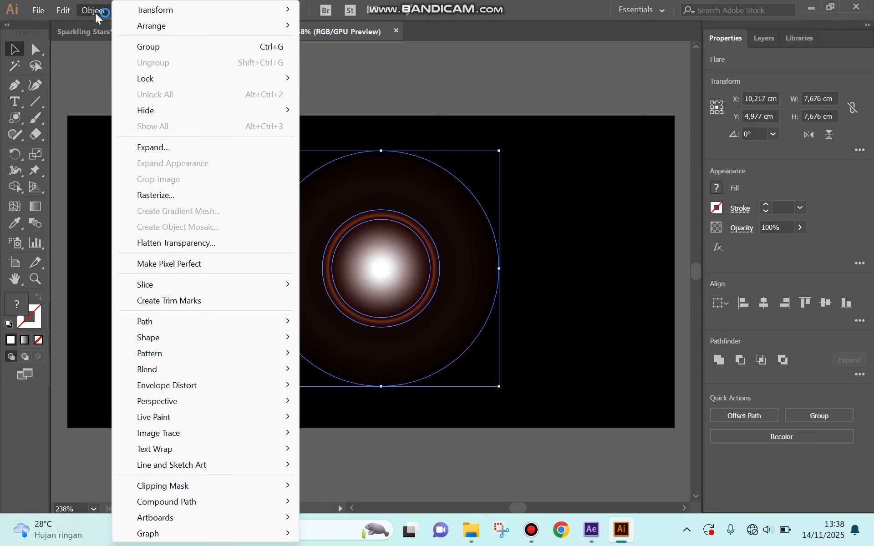
{"action": "left_click", "coordinate": [192, 146]}
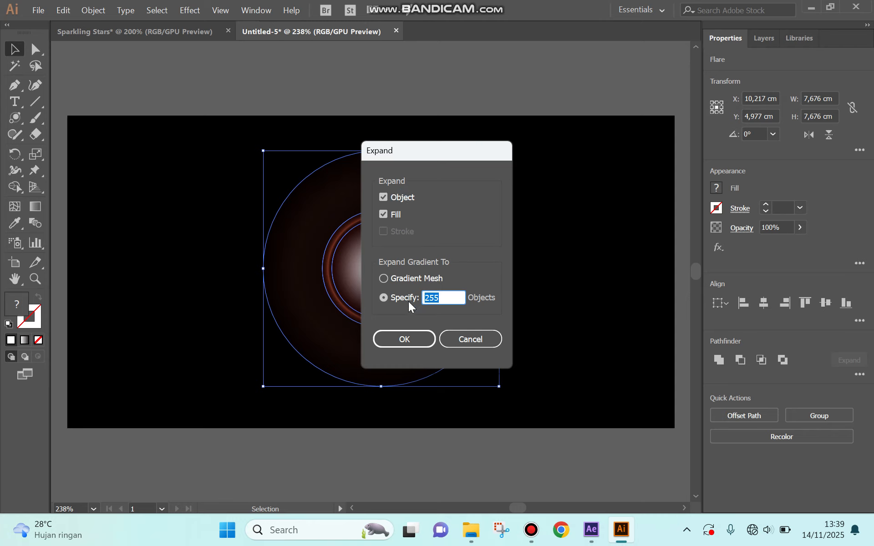
{"action": "left_click", "coordinate": [416, 337]}
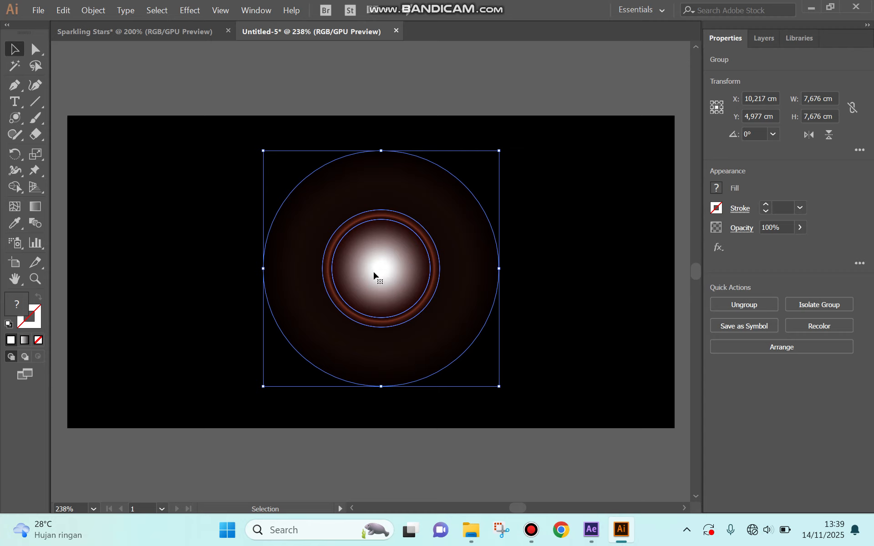
{"action": "right_click", "coordinate": [373, 272]}
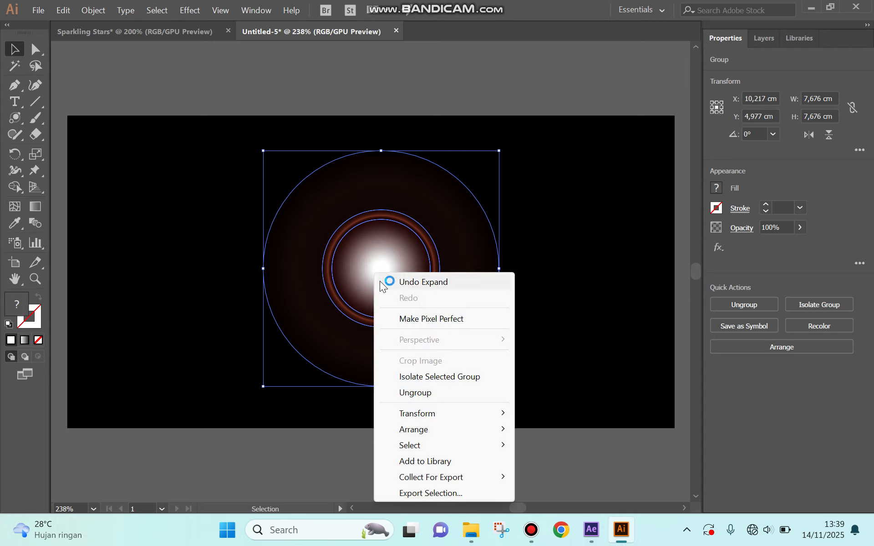
{"action": "left_click", "coordinate": [436, 378]}
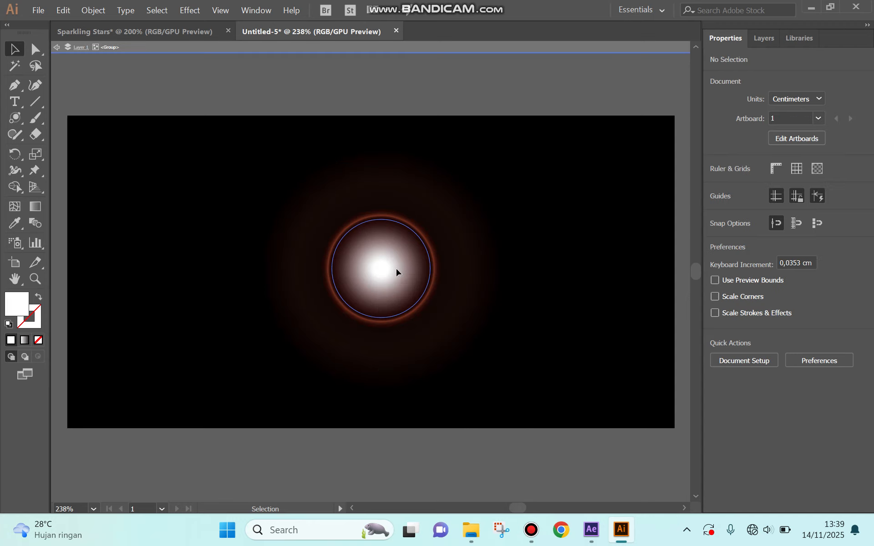
- Separate the central white glow from the flare's reddish circles and delete both reddish circles
{"action": "left_click_drag", "start_coordinate": [396, 272], "coordinate": [599, 272]}
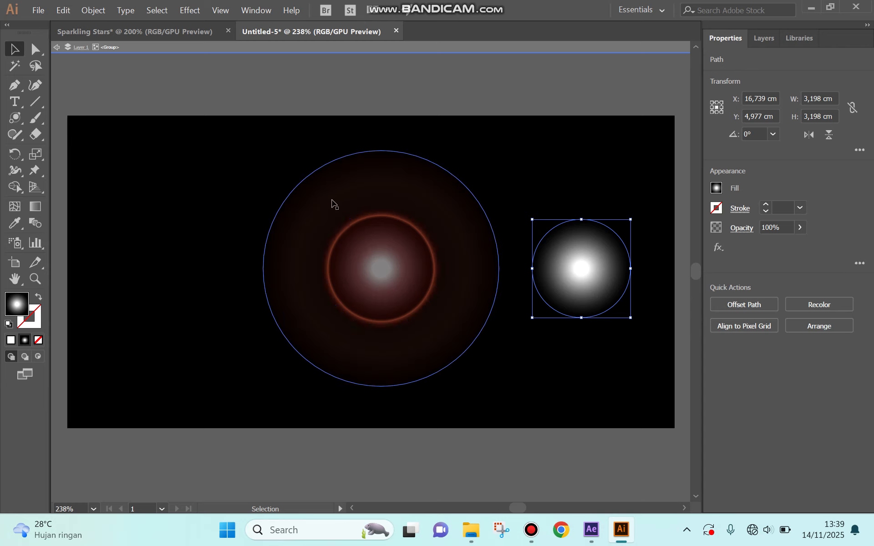
{"action": "left_click_drag", "start_coordinate": [333, 203], "coordinate": [151, 199]}
{"action": "left_click_drag", "start_coordinate": [382, 281], "coordinate": [208, 276]}
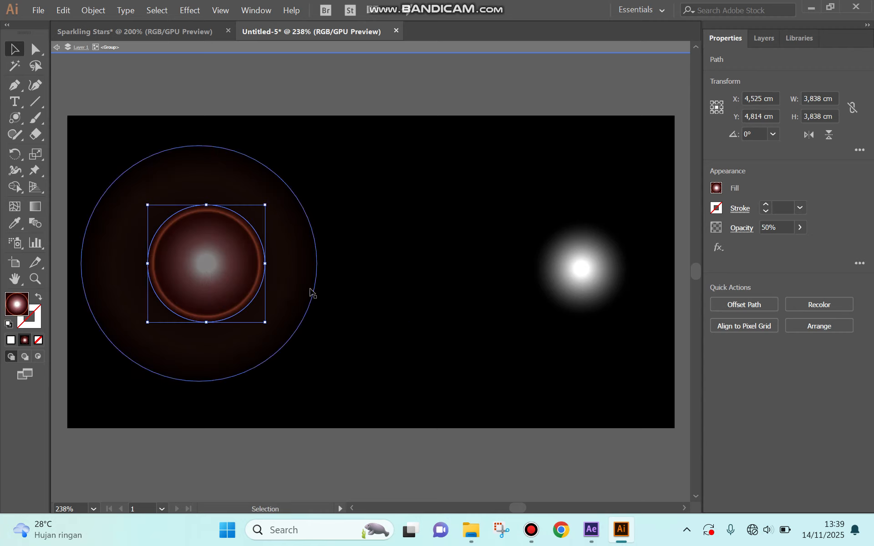
{"action": "key", "text": "Delete"}
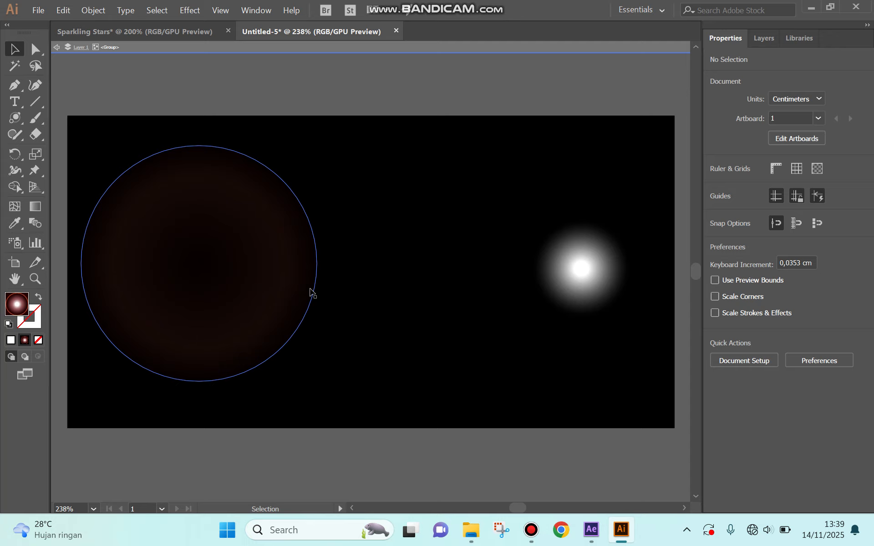
{"action": "left_click", "coordinate": [250, 269]}
{"action": "key", "text": "Delete"}
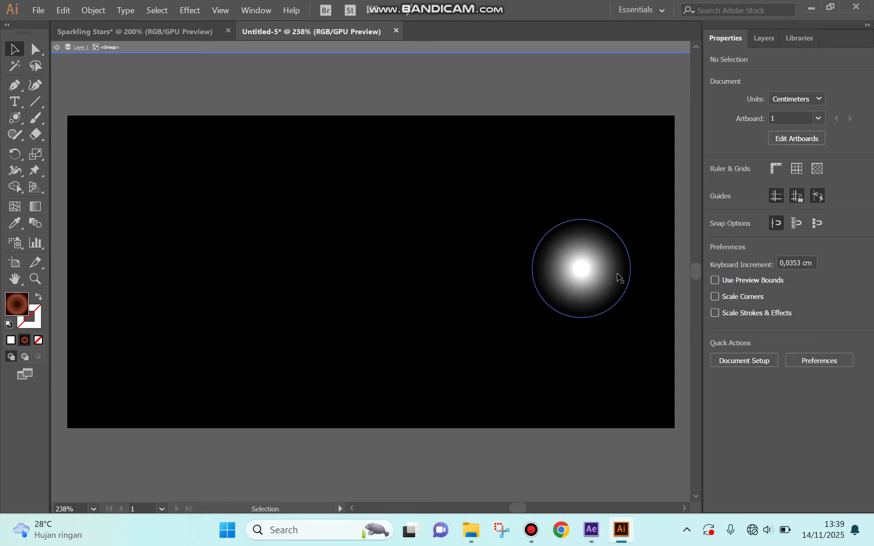
- Move the white glow to the artboard's upper-left area and place a duplicate of it near the upper middle
{"action": "left_click_drag", "start_coordinate": [597, 272], "coordinate": [360, 232]}
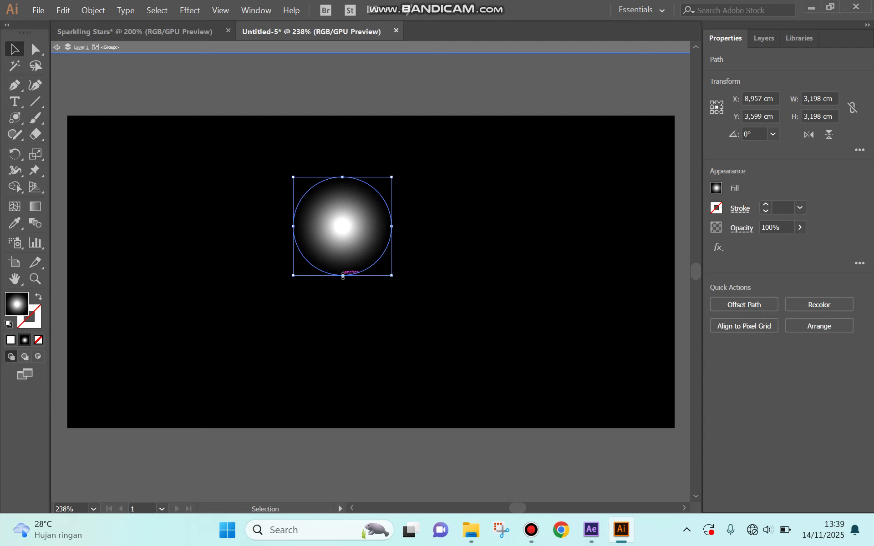
{"action": "left_click_drag", "start_coordinate": [363, 218], "coordinate": [190, 181]}
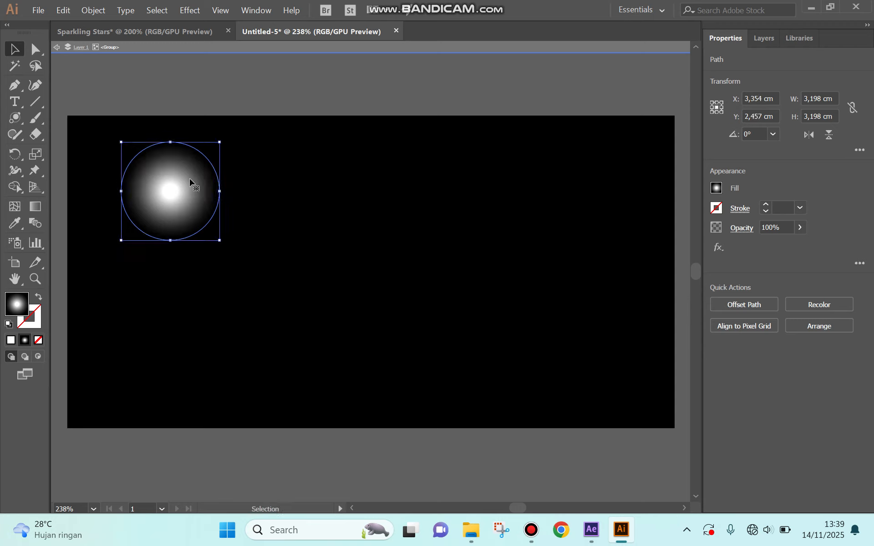
{"action": "left_click", "coordinate": [190, 181]}
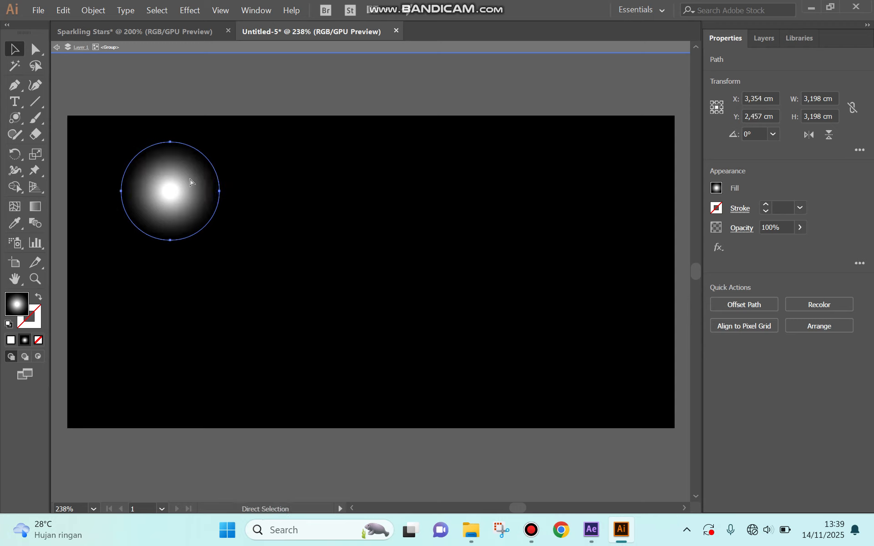
{"action": "left_click", "coordinate": [304, 182]}
{"action": "key", "text": "ctrl+v"}
{"action": "left_click_drag", "start_coordinate": [371, 248], "coordinate": [354, 183]}
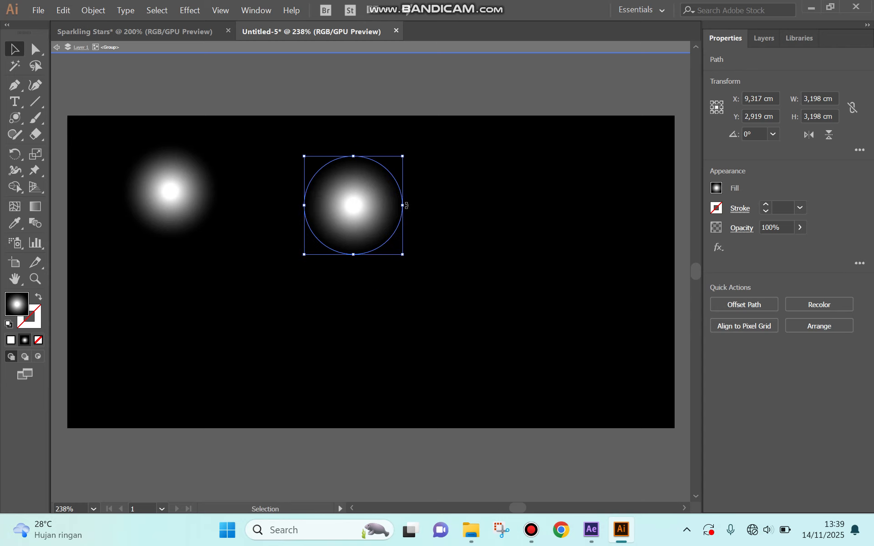
- Reshape the duplicated glow into a narrow vertical ellipse about 0.9 cm wide and 7.53 cm high
{"action": "left_click_drag", "start_coordinate": [353, 255], "coordinate": [354, 347]}
{"action": "left_click", "coordinate": [185, 35]}
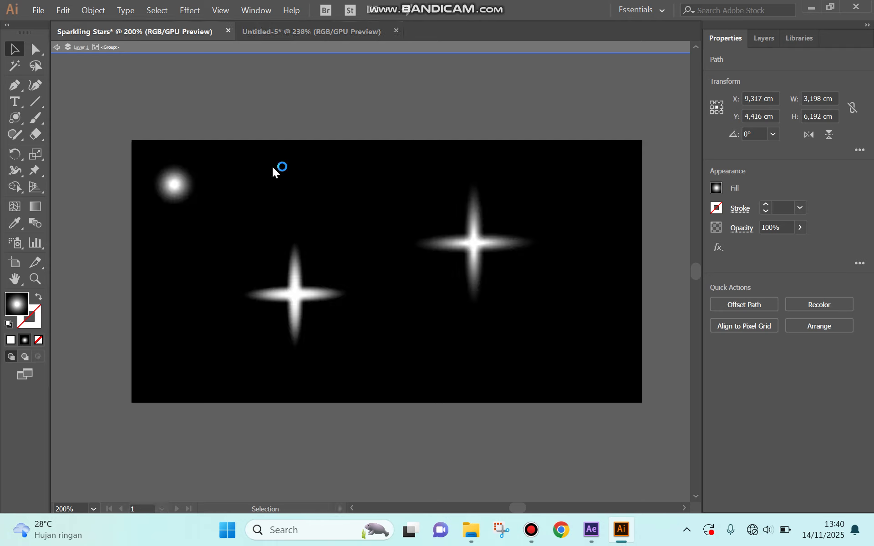
{"action": "left_click", "coordinate": [252, 29]}
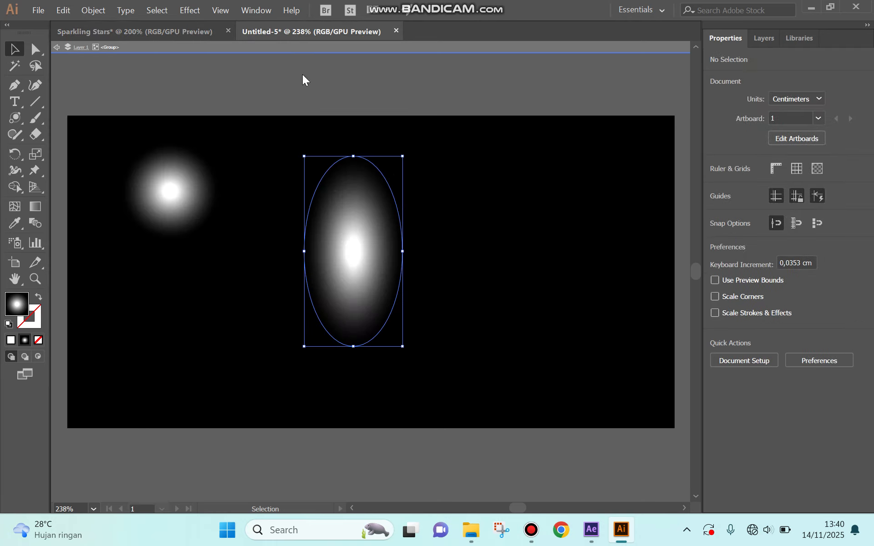
{"action": "left_click_drag", "start_coordinate": [353, 347], "coordinate": [354, 388]}
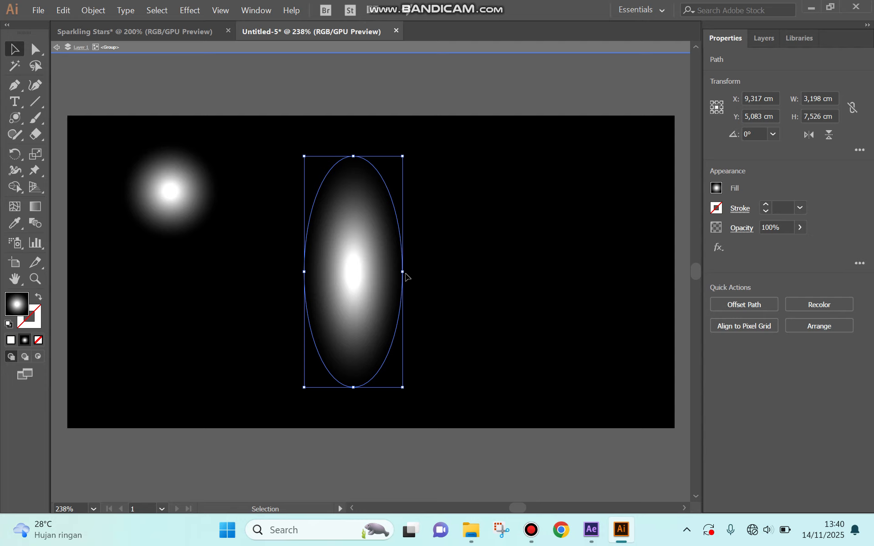
{"action": "left_click_drag", "start_coordinate": [403, 272], "coordinate": [332, 273]}
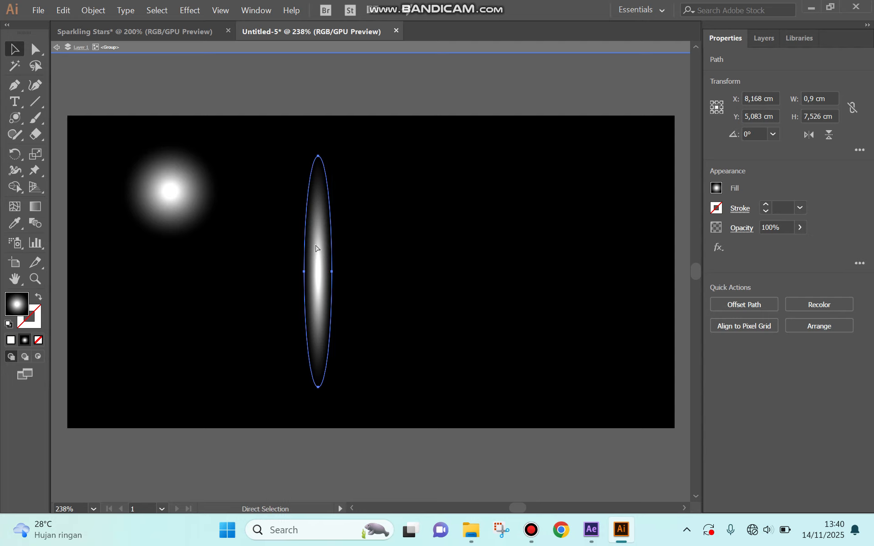
- Cross the narrow vertical glow with a duplicate of it rotated to about 270.87° and centred on the original
{"action": "key", "text": "ctrl+c"}
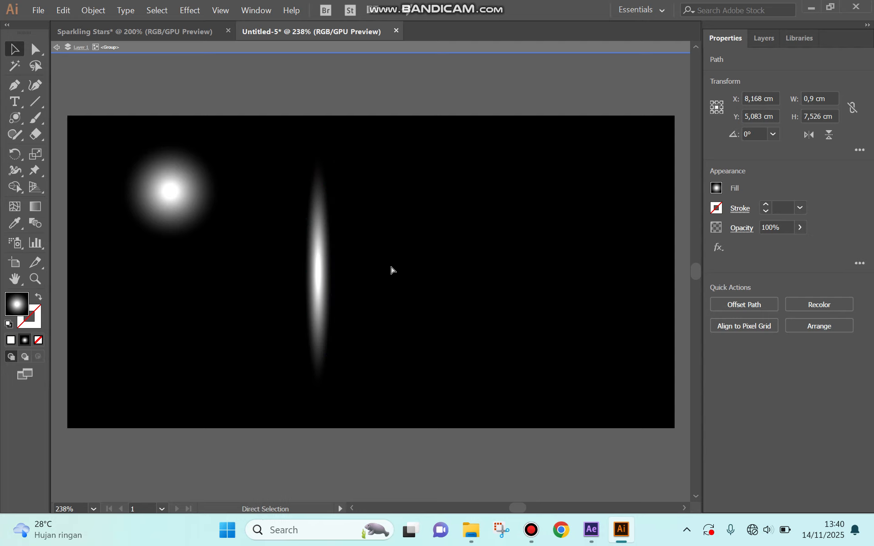
{"action": "key", "text": "ctrl+v"}
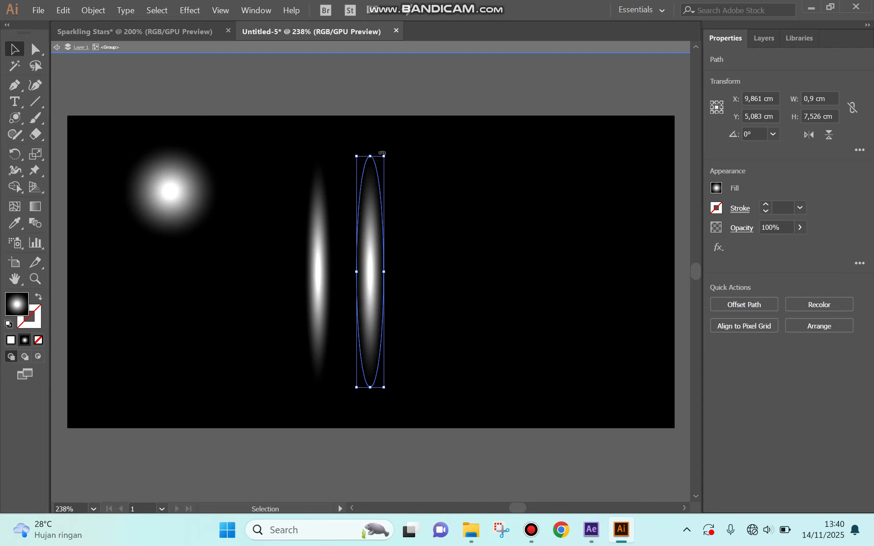
{"action": "left_click_drag", "start_coordinate": [382, 154], "coordinate": [520, 284]}
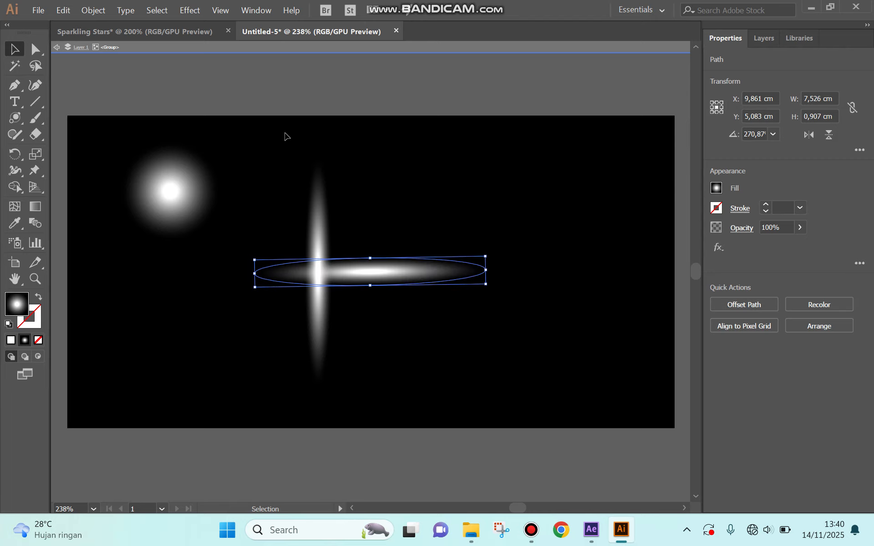
{"action": "left_click", "coordinate": [68, 12]}
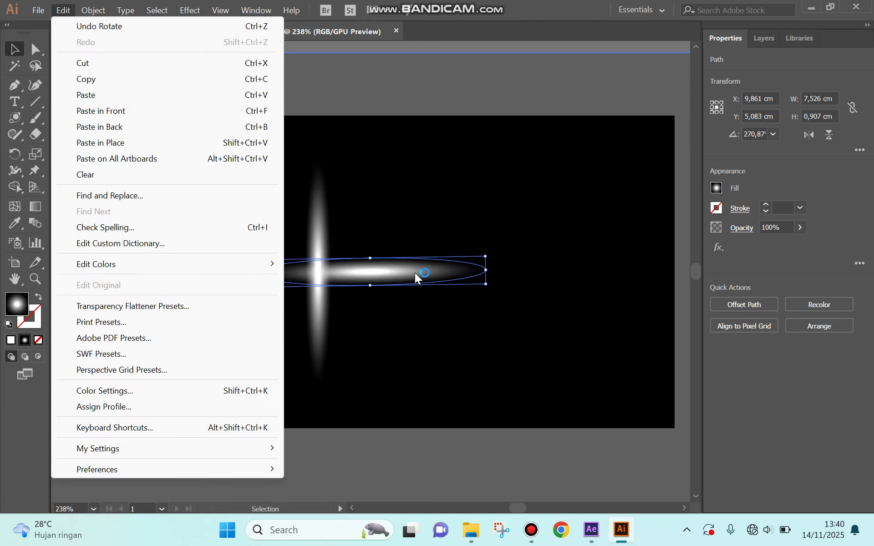
{"action": "left_click", "coordinate": [409, 269]}
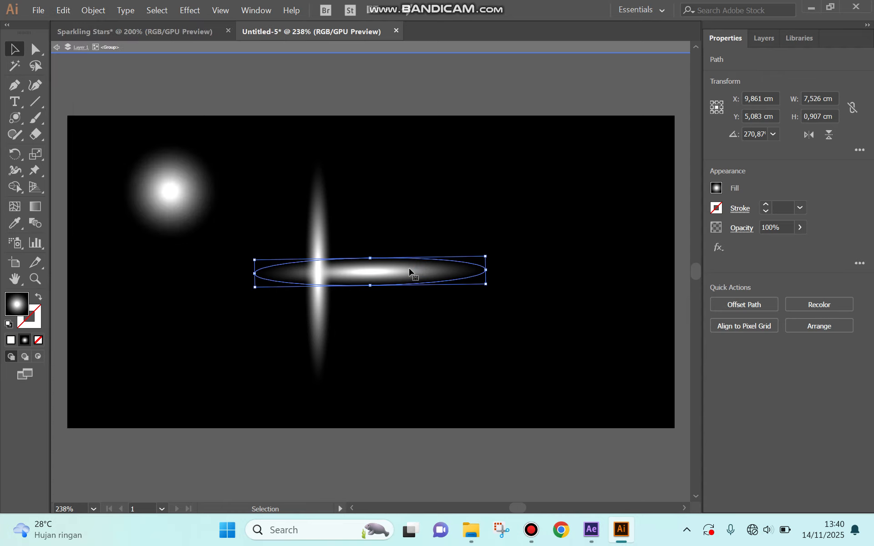
{"action": "left_click_drag", "start_coordinate": [409, 268], "coordinate": [357, 270]}
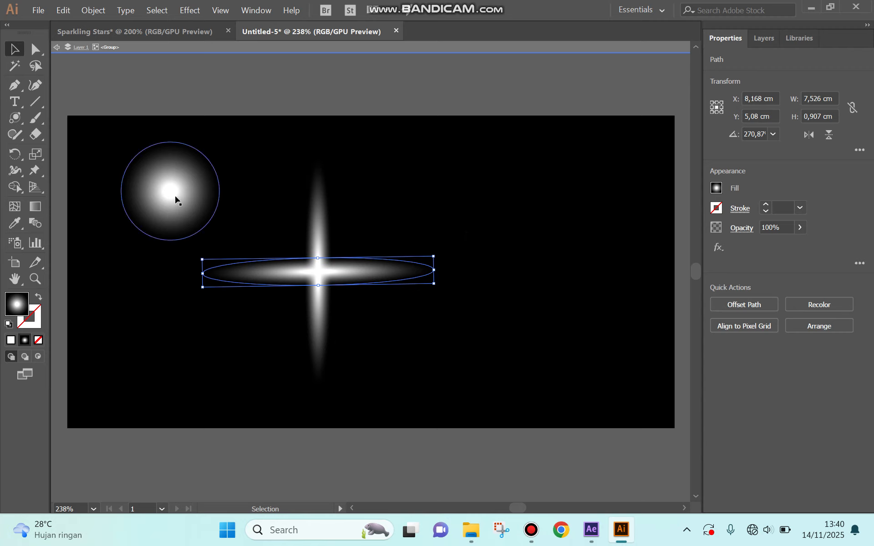
- Move the round glow to the artboard's upper-right area and delete the two invisible circles overlapping the cross
{"action": "left_click_drag", "start_coordinate": [175, 200], "coordinate": [572, 210]}
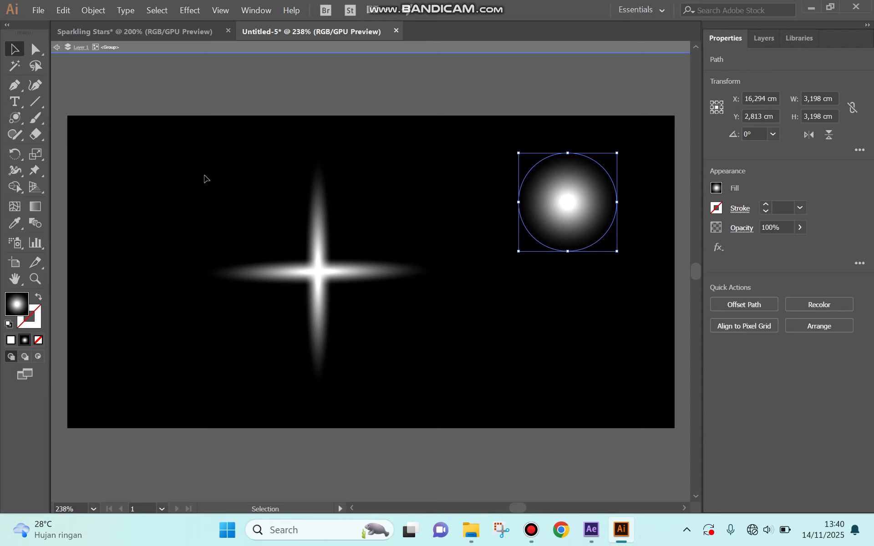
{"action": "left_click_drag", "start_coordinate": [165, 159], "coordinate": [480, 400]}
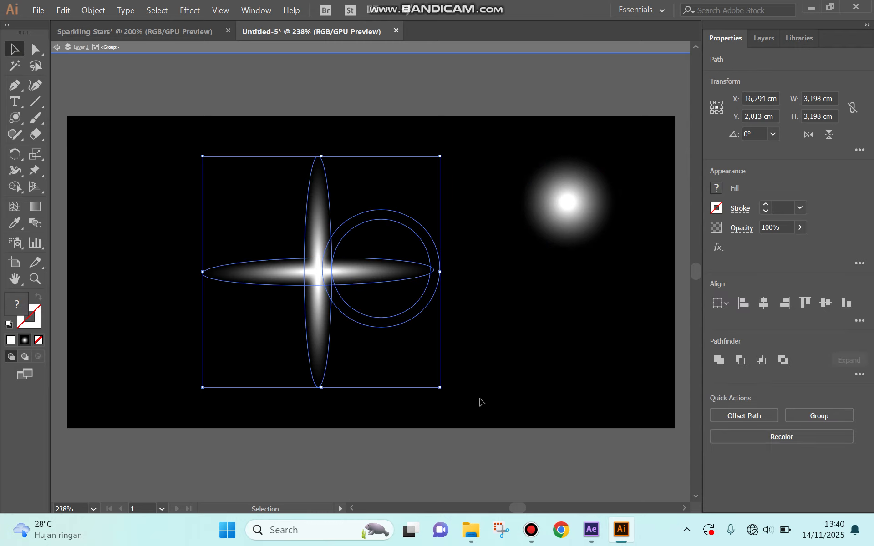
{"action": "left_click", "coordinate": [415, 306]}
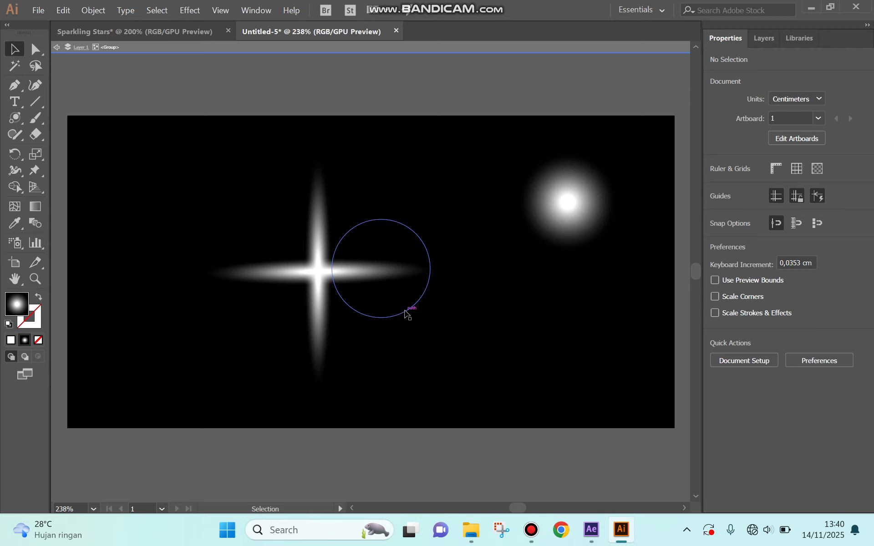
{"action": "left_click", "coordinate": [404, 311]}
{"action": "key", "text": "Delete"}
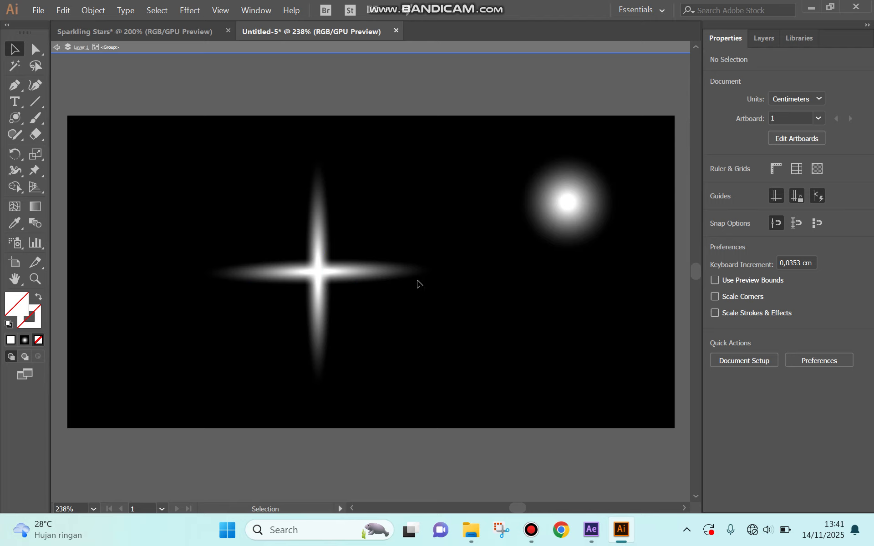
{"action": "left_click", "coordinate": [403, 327]}
{"action": "key", "text": "Delete"}
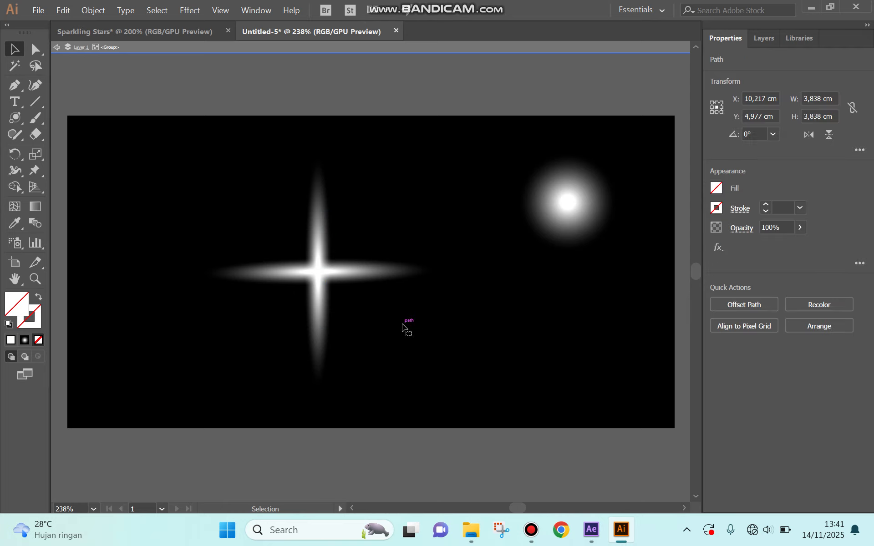
- Group the two crossed glows and scale the group down to about 3.84 cm wide and 4.21 cm high
{"action": "left_click_drag", "start_coordinate": [142, 146], "coordinate": [476, 421]}
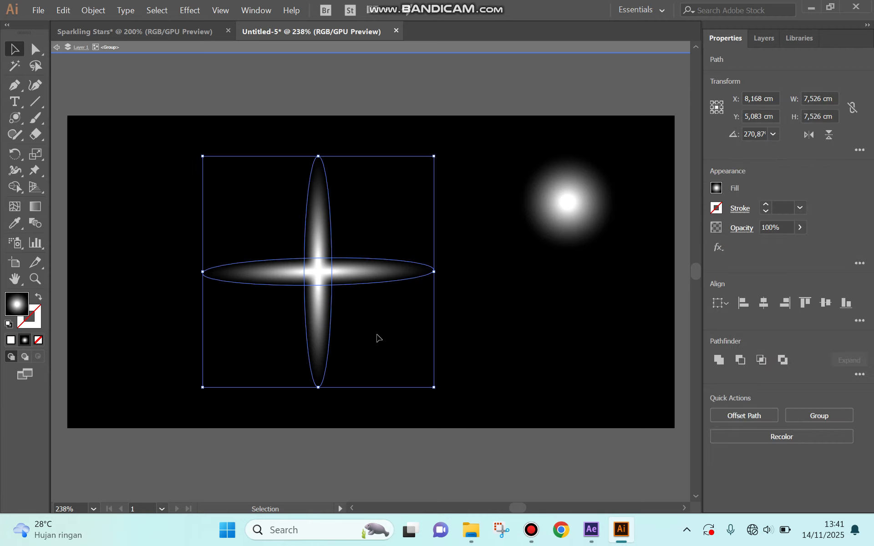
{"action": "right_click", "coordinate": [400, 344]}
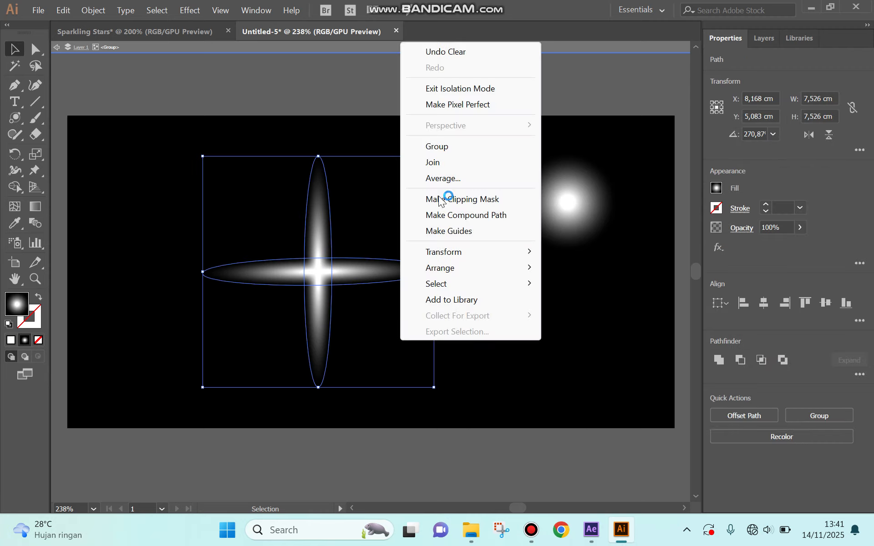
{"action": "left_click", "coordinate": [453, 146]}
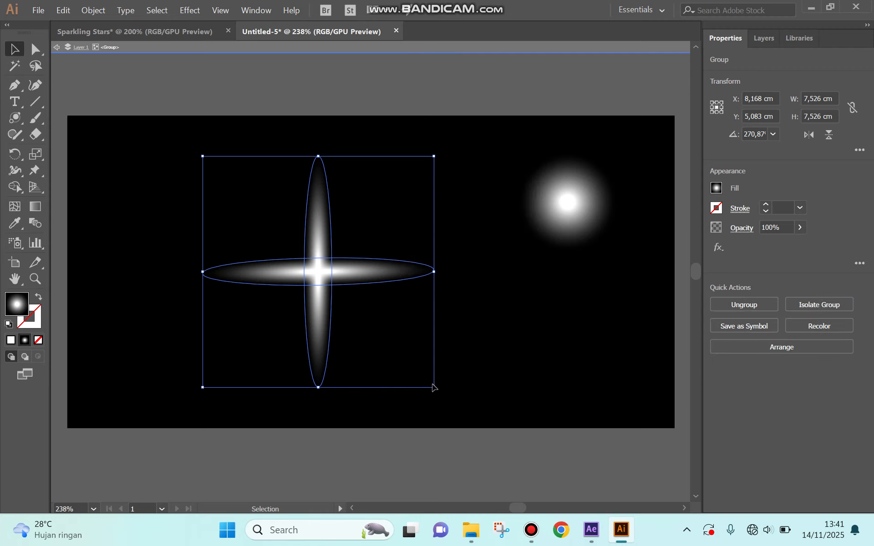
{"action": "left_click_drag", "start_coordinate": [434, 388], "coordinate": [321, 287]}
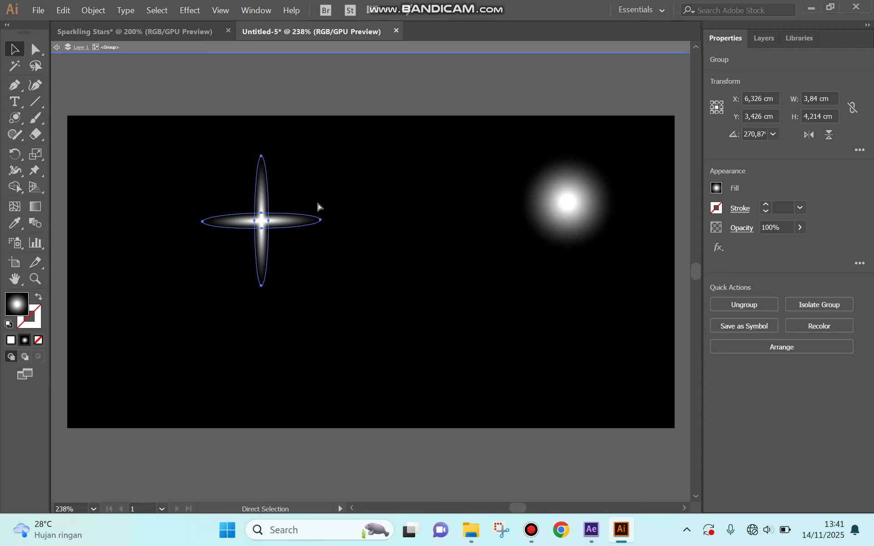
- Place a duplicate of the small cross-shaped star near the centre of the artboard
{"action": "left_click", "coordinate": [369, 255], "text": "ctrl"}
{"action": "left_click", "coordinate": [369, 255]}
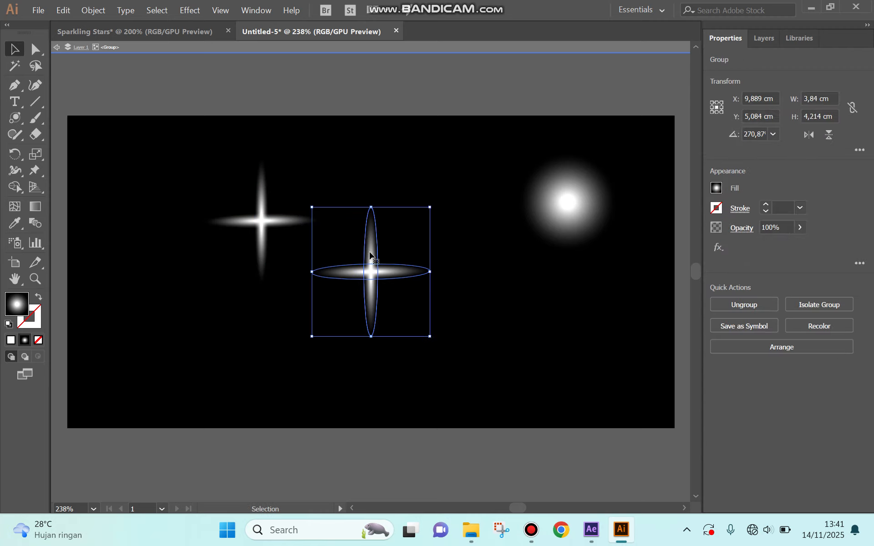
{"action": "left_click", "coordinate": [475, 243]}
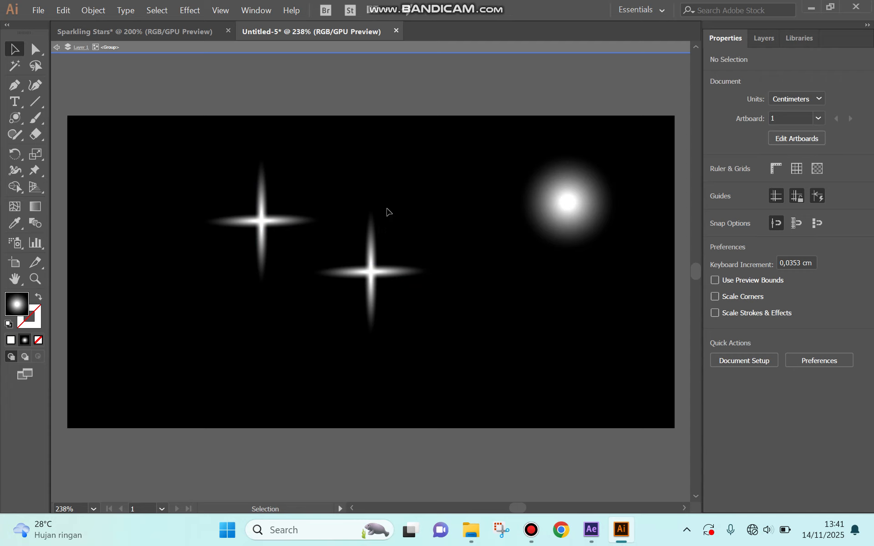